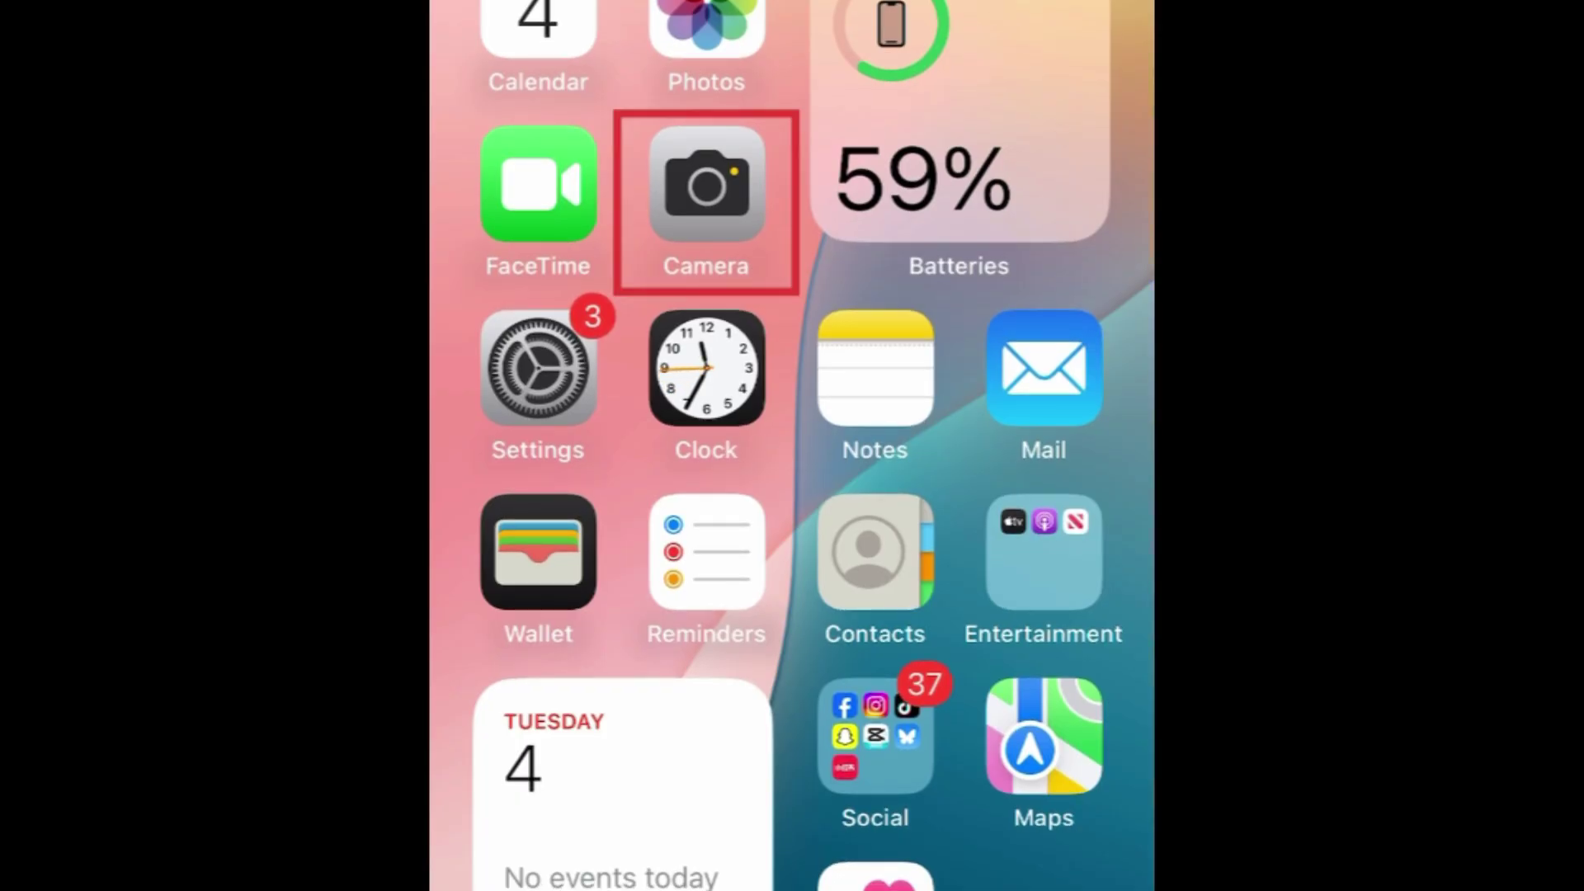
Scan the QR code with the iPhone camera and open its Tech Life Unity YouTube link.
{"action": "left_click", "coordinate": [705, 187]}
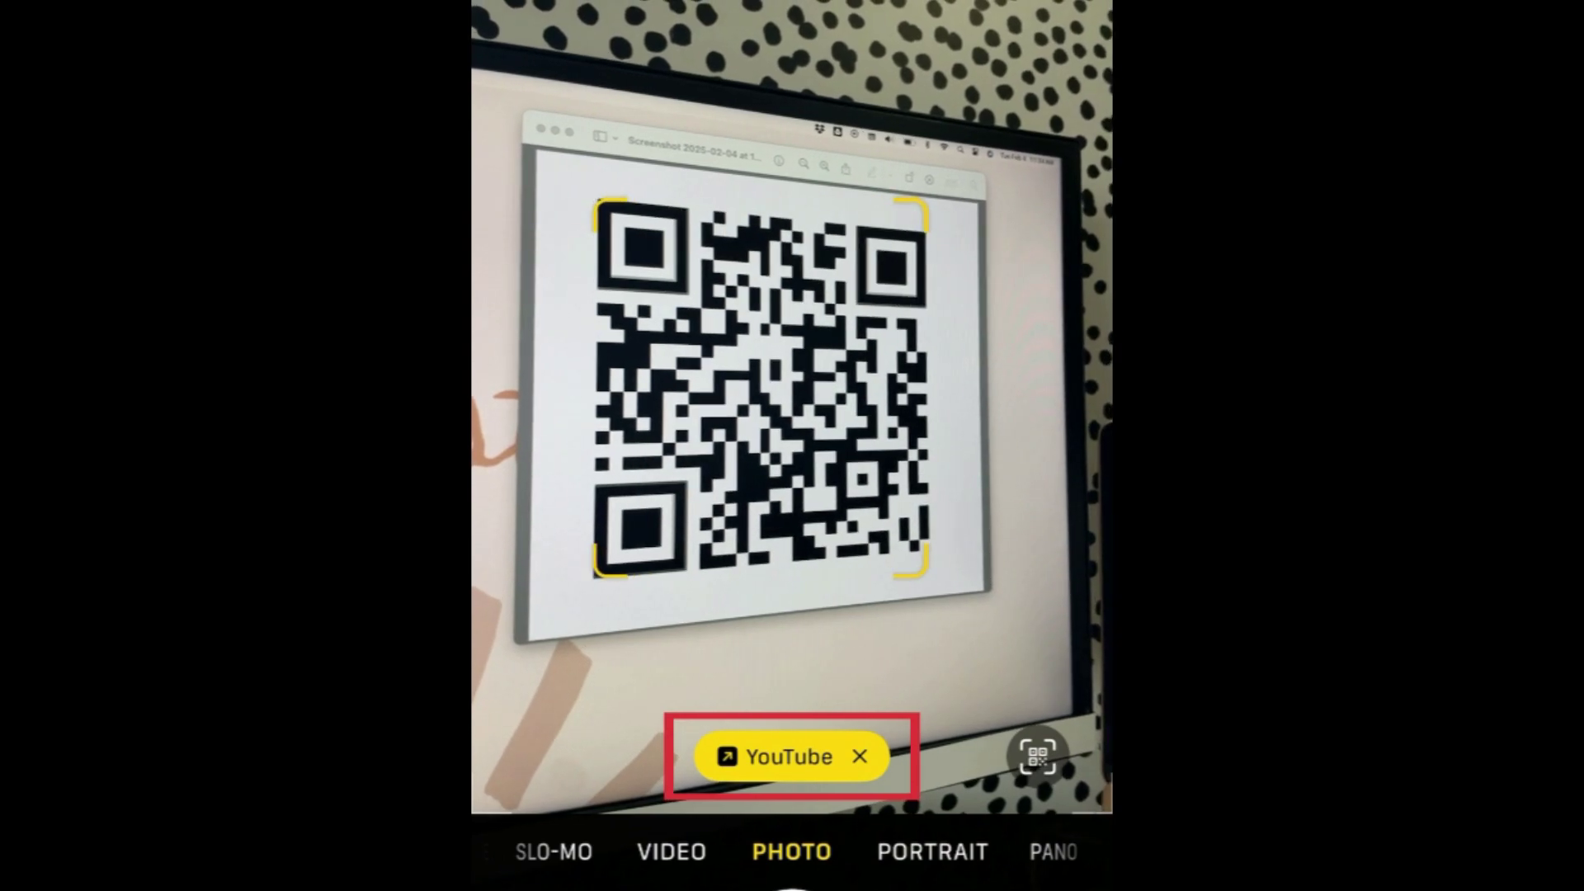
{"action": "left_click", "coordinate": [790, 757]}
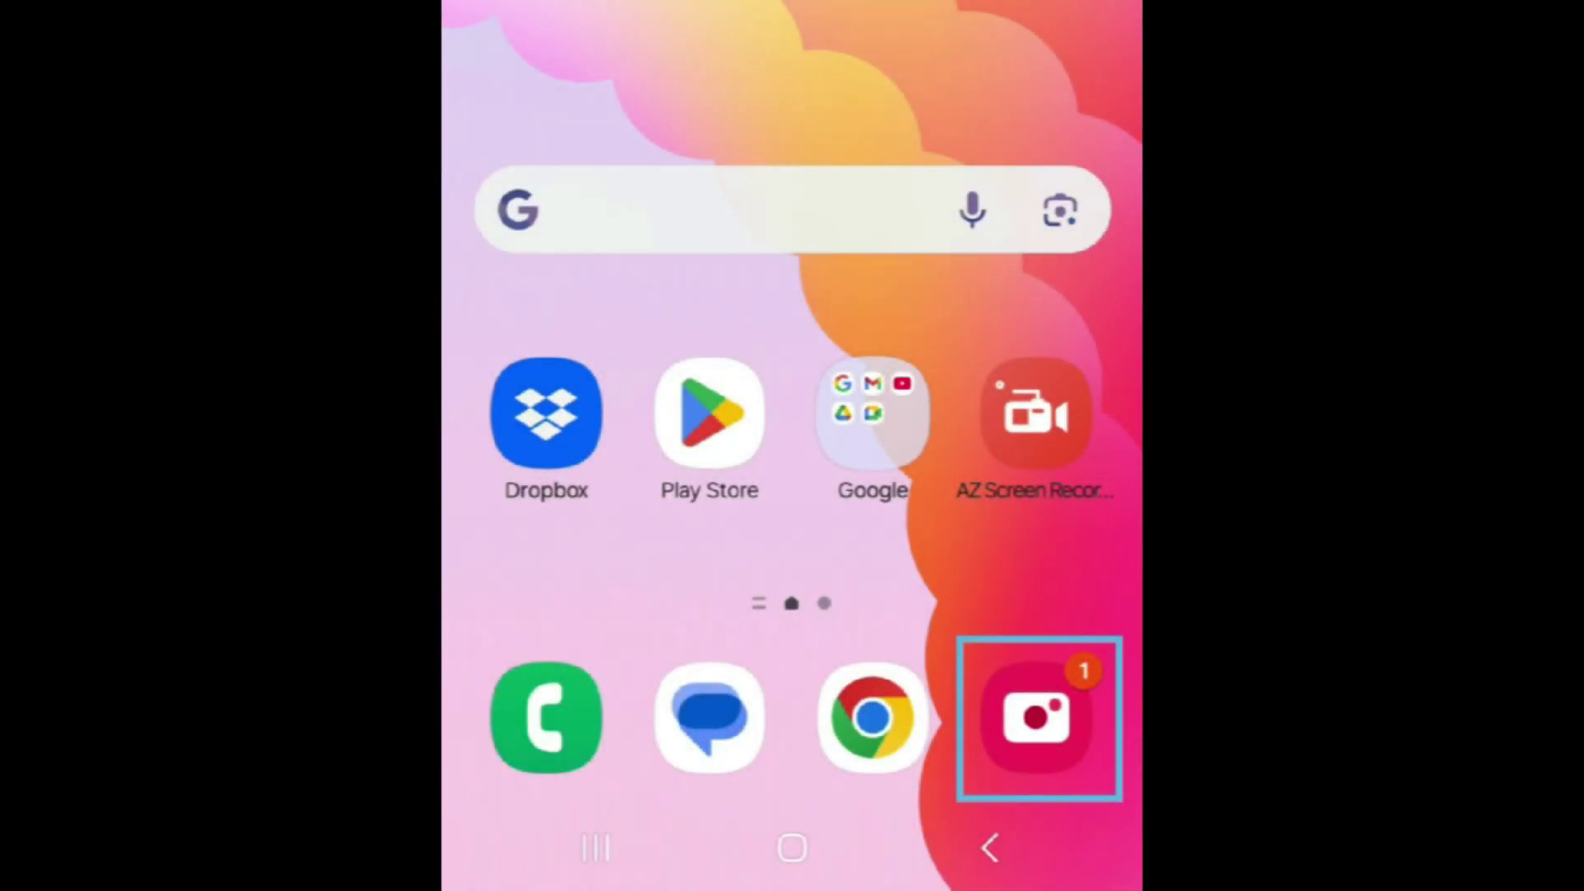
{"action": "left_click", "coordinate": [1037, 718]}
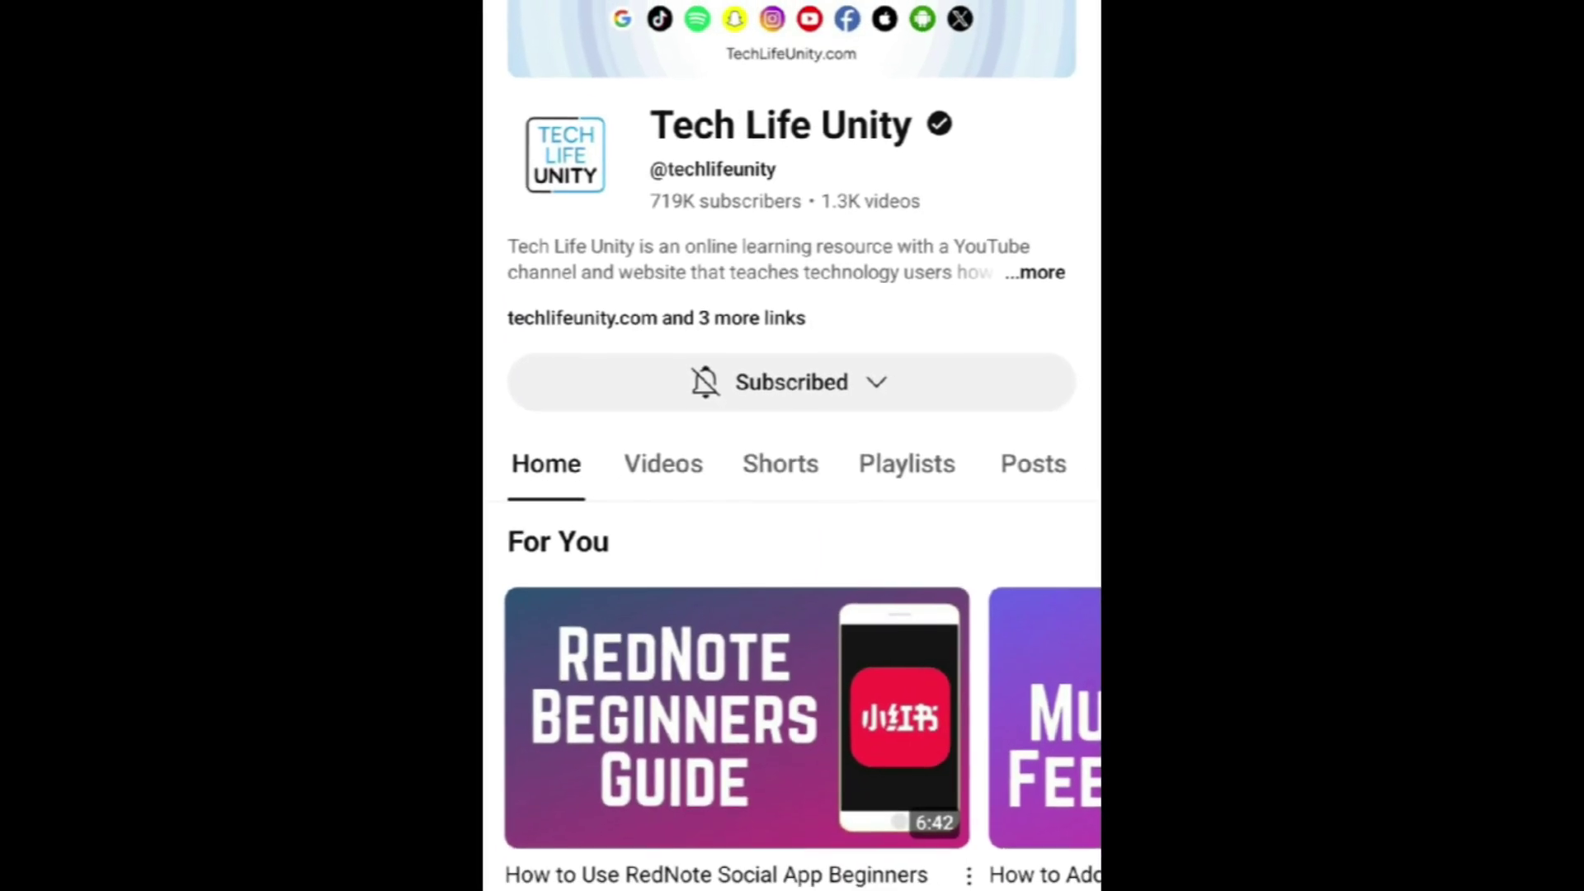
Show the Videos tab of the Tech Life Unity channel in YouTube.
{"action": "left_click", "coordinate": [681, 448]}
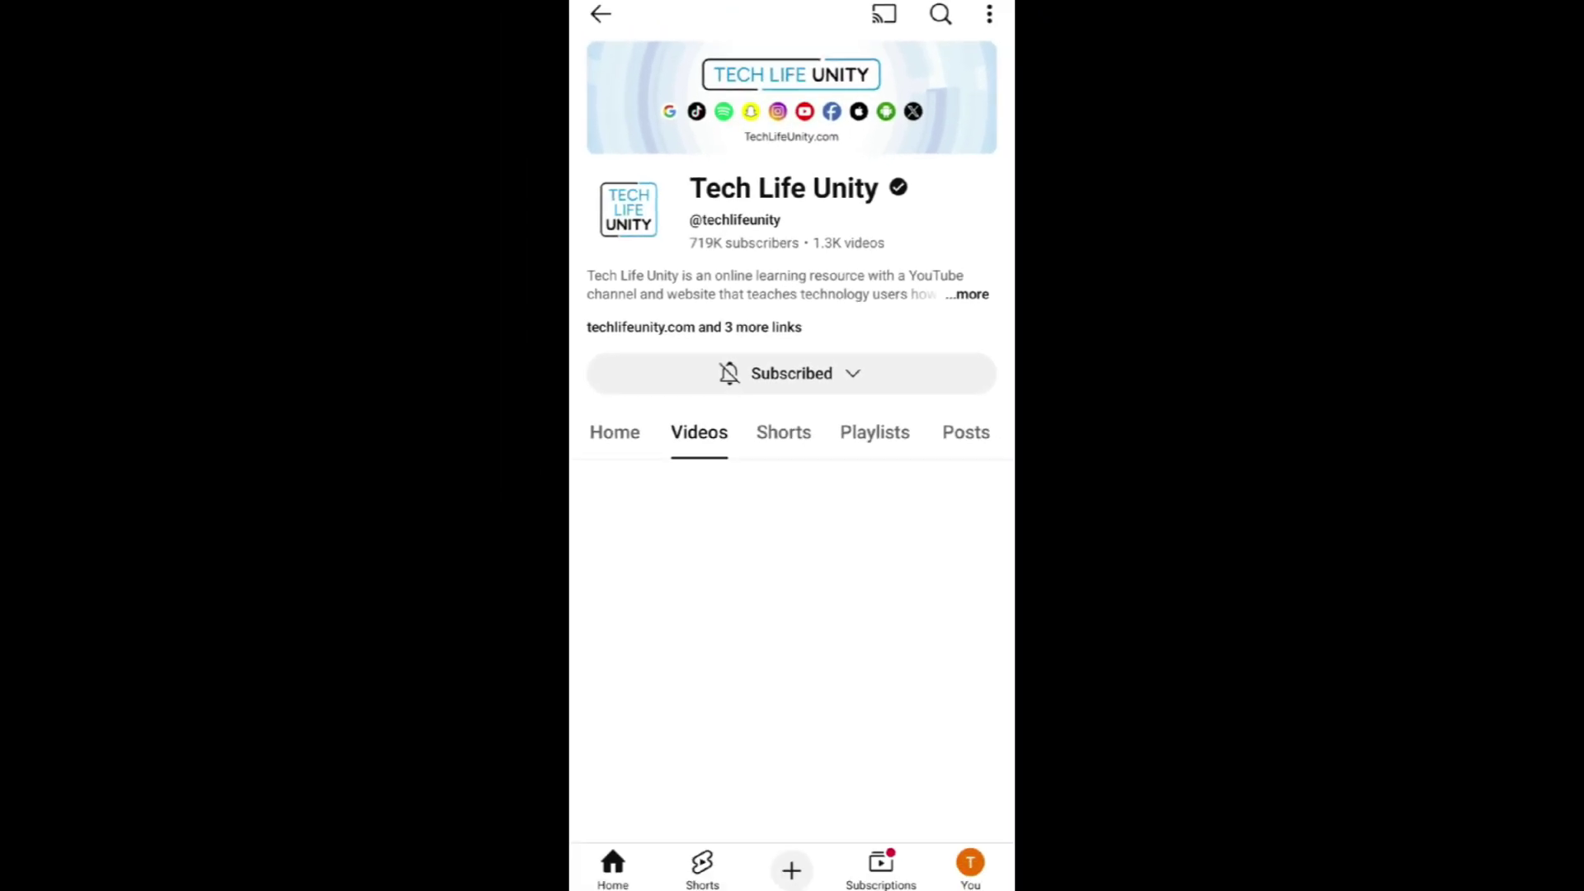